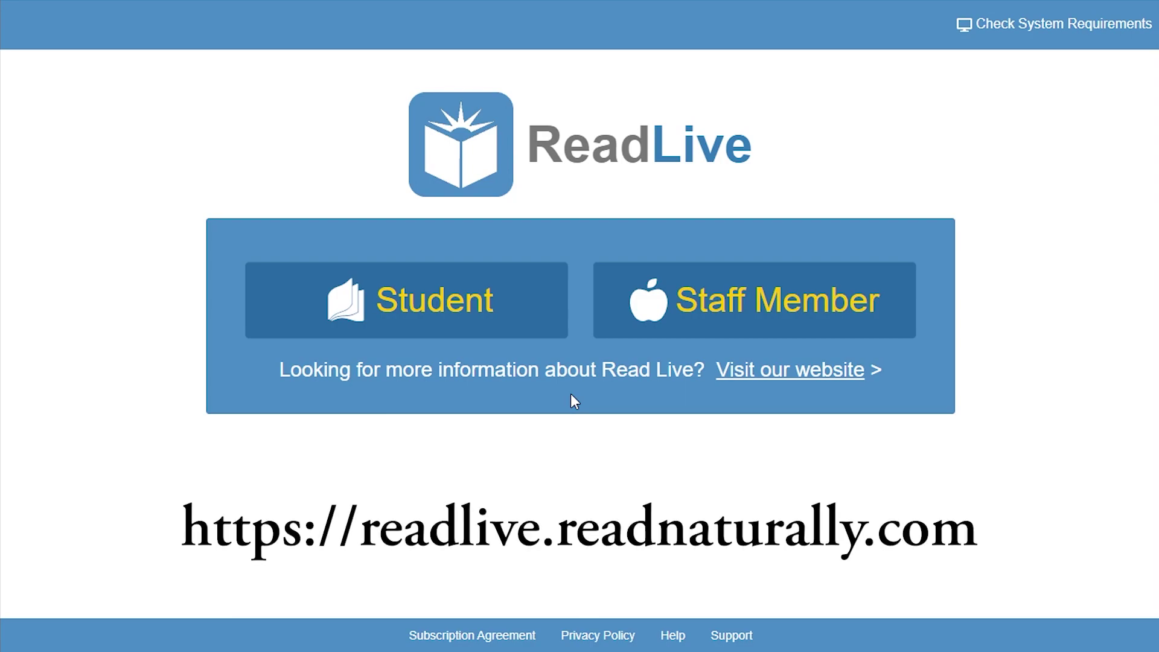
Sign in on the student login page with the student user ID and password.
left_click(535, 322)
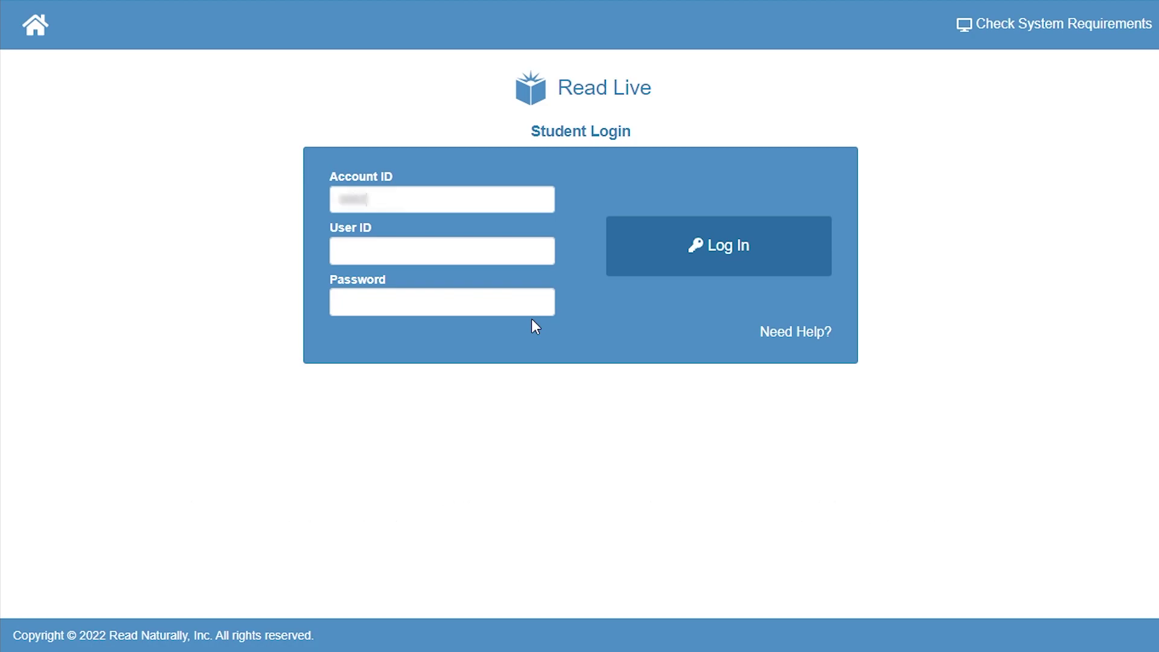
key("Tab")
type("stud")
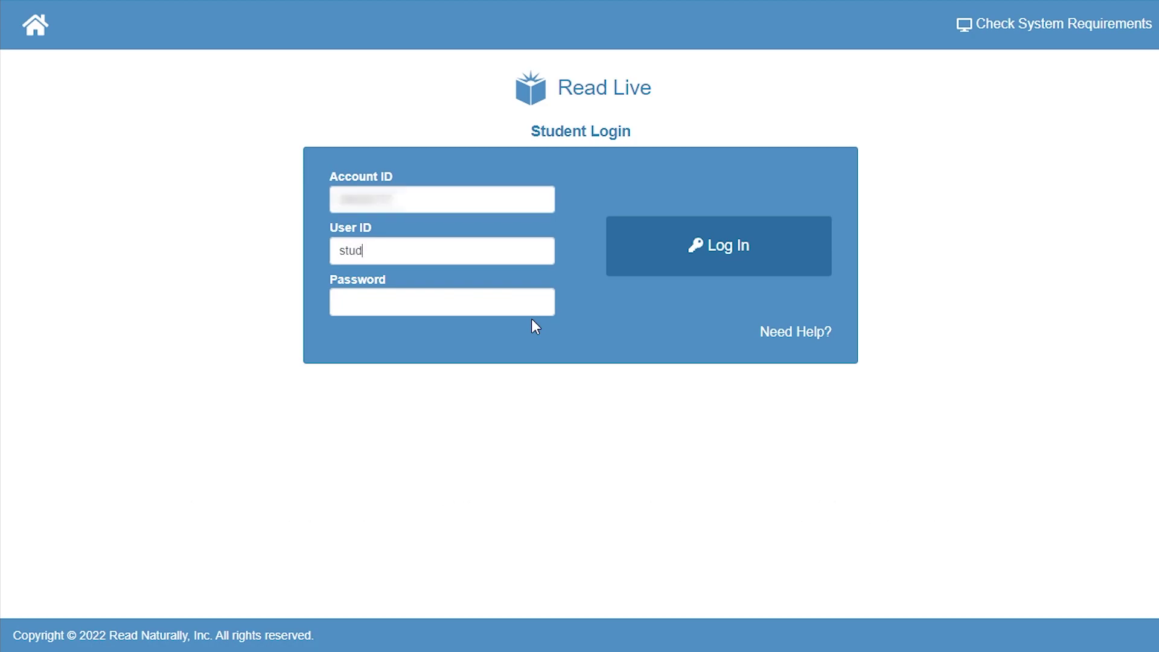
type("ent1")
key("Tab")
type("•••••••••")
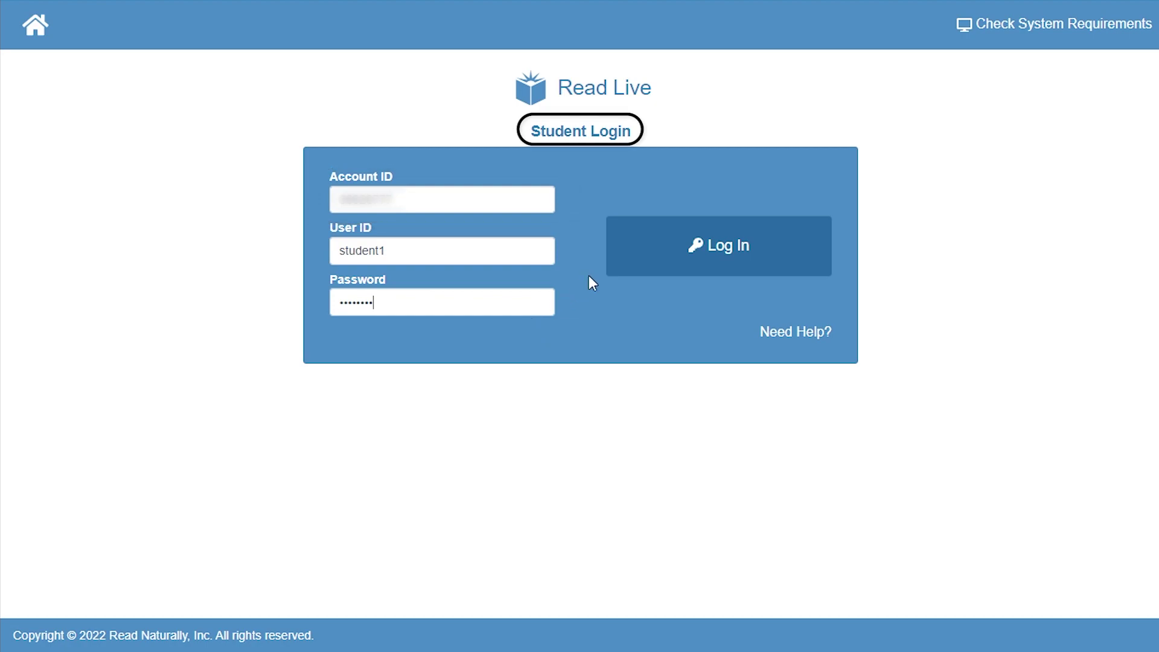
left_click(613, 269)
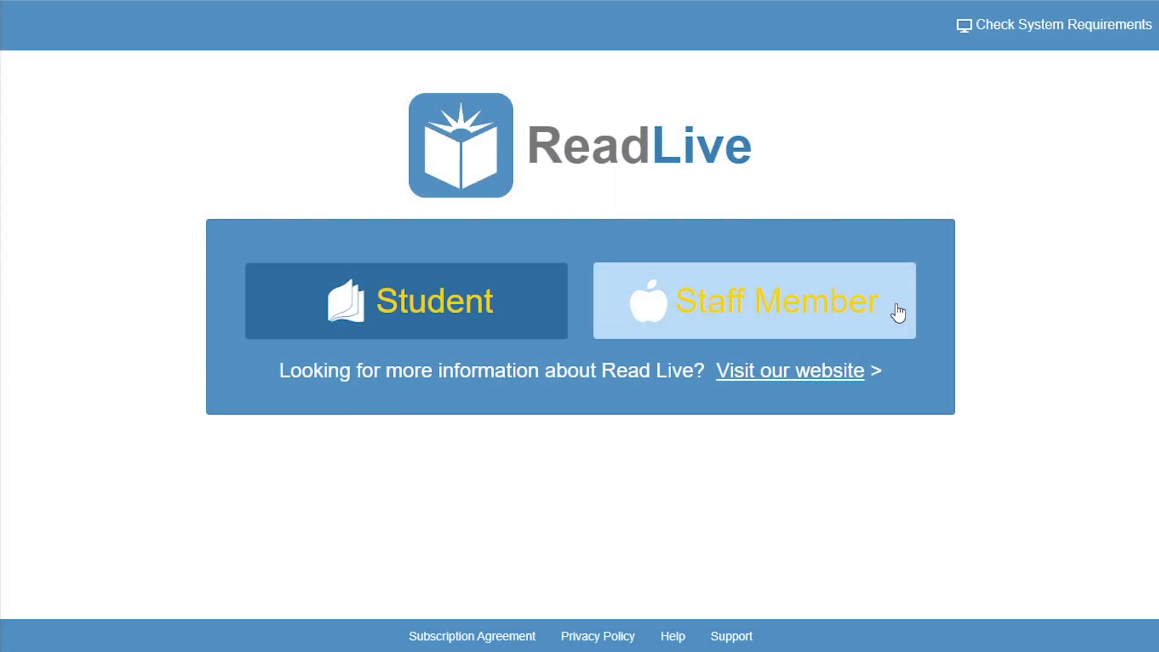
Sign in with the staff member's user ID, open the Home dashboard, and show the site navigation list.
left_click(898, 312)
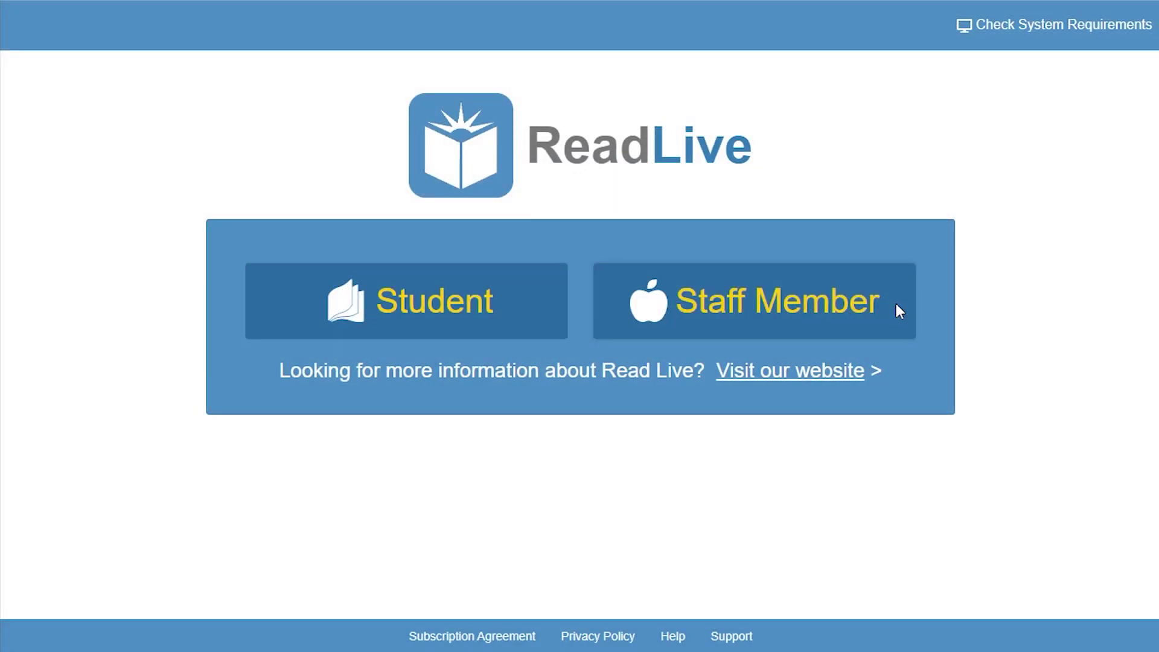
key("Tab")
key("Tab")
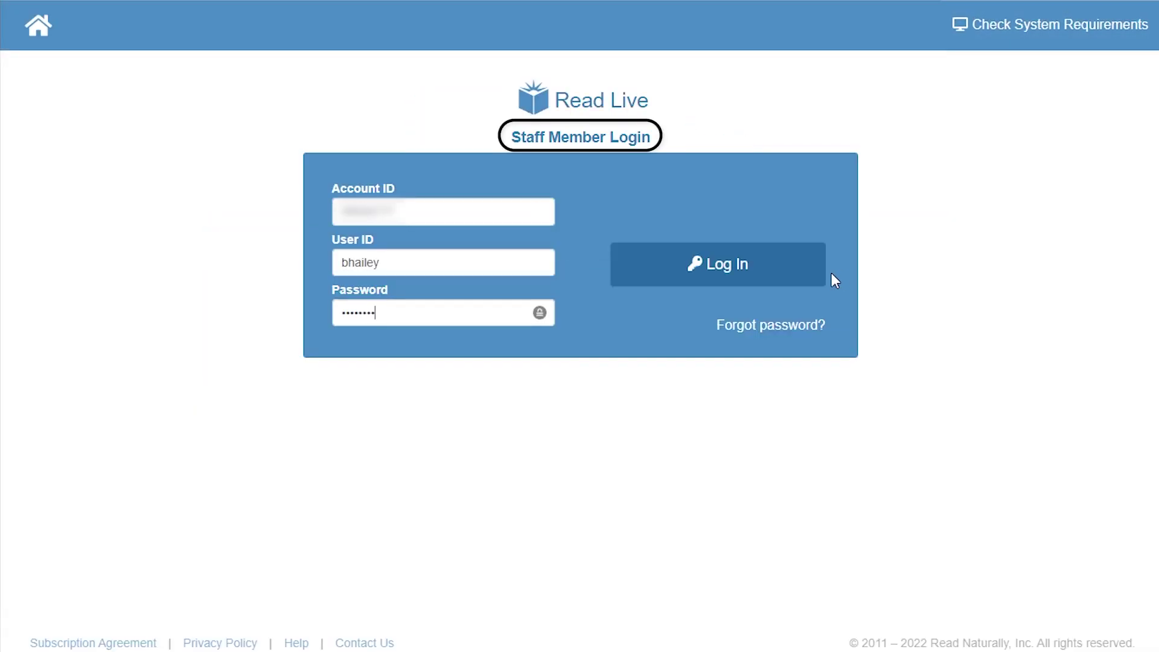
left_click(811, 279)
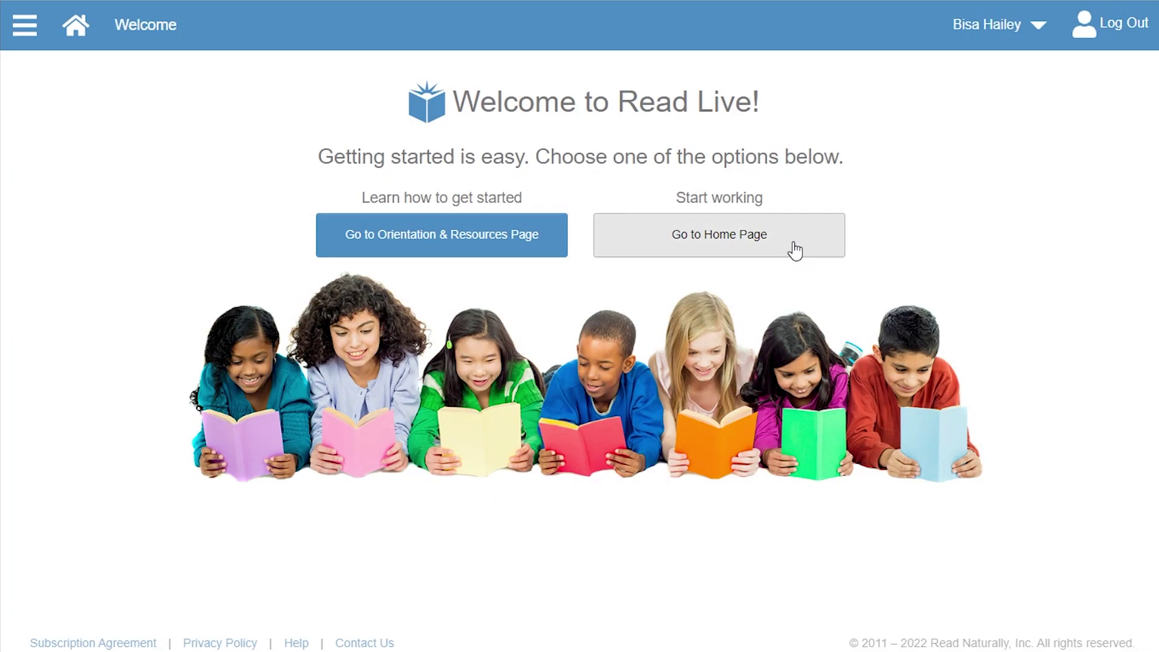
left_click(795, 250)
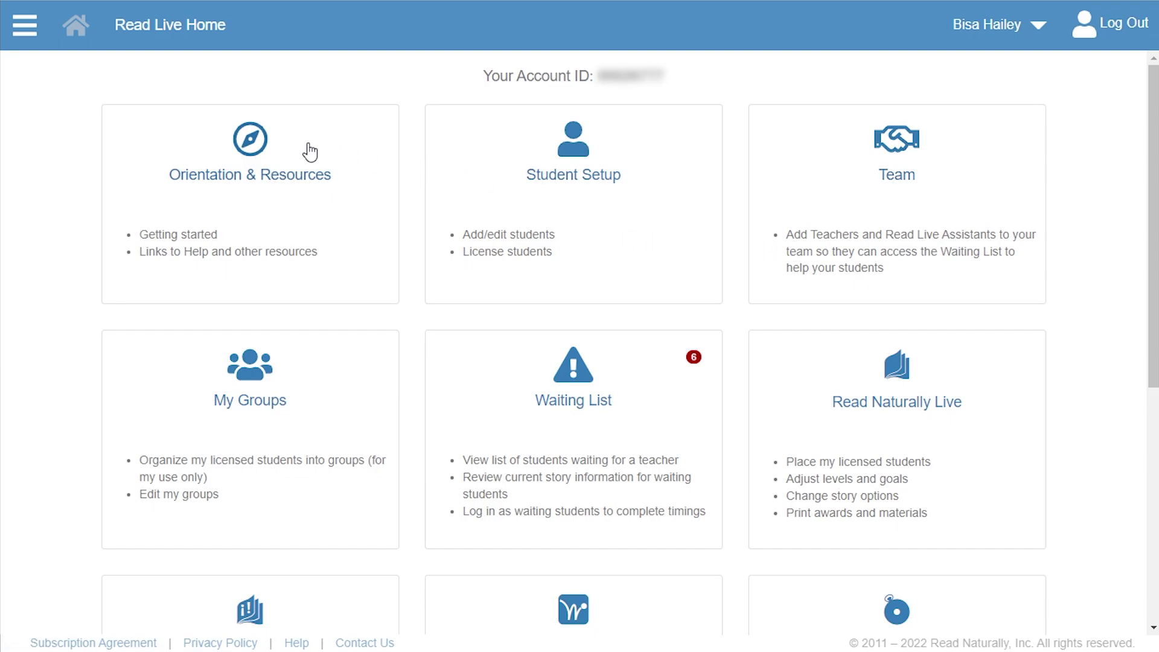
left_click(39, 33)
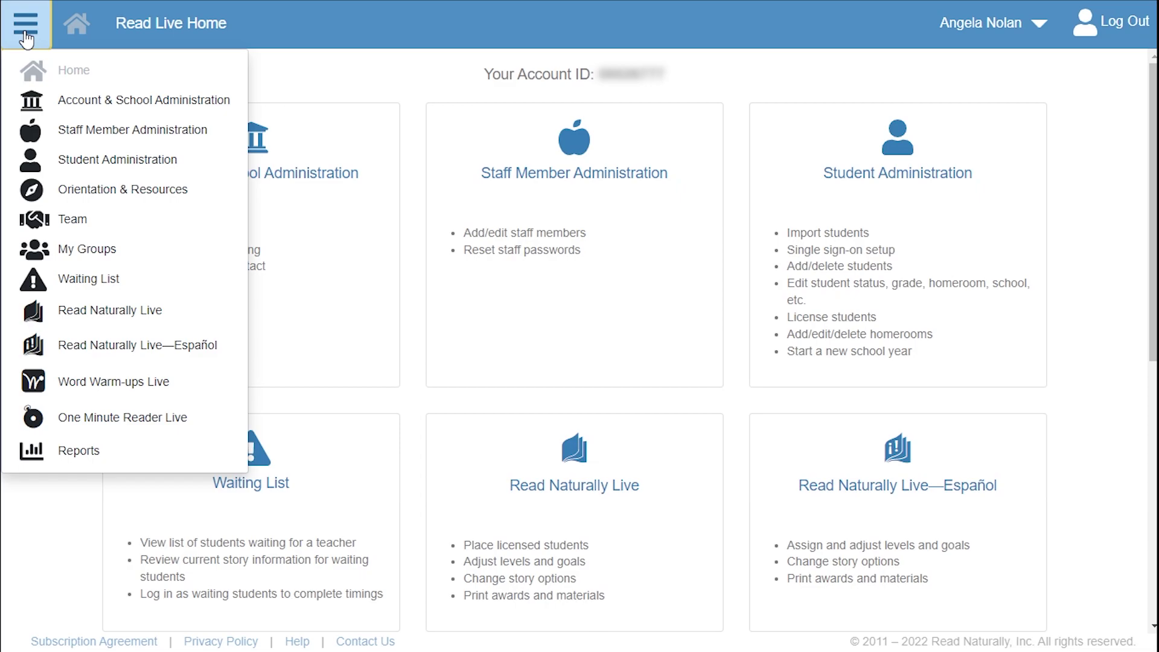
left_click(26, 36)
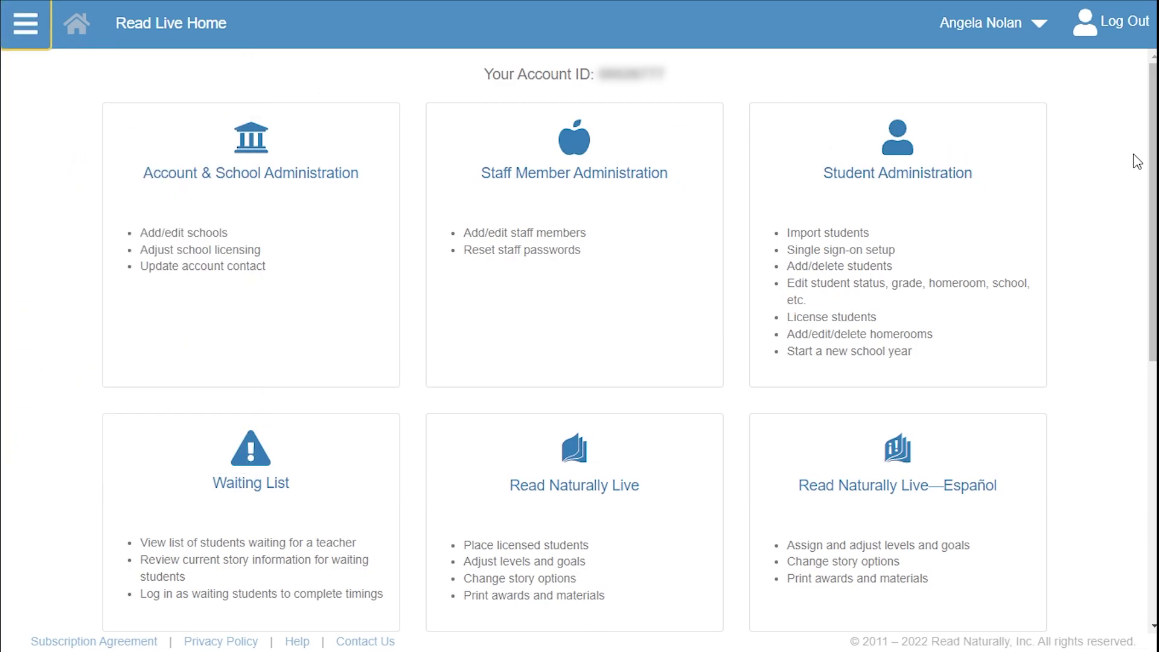
scroll(1142, 163, "down", 1)
scroll(1141, 323, "down", 8)
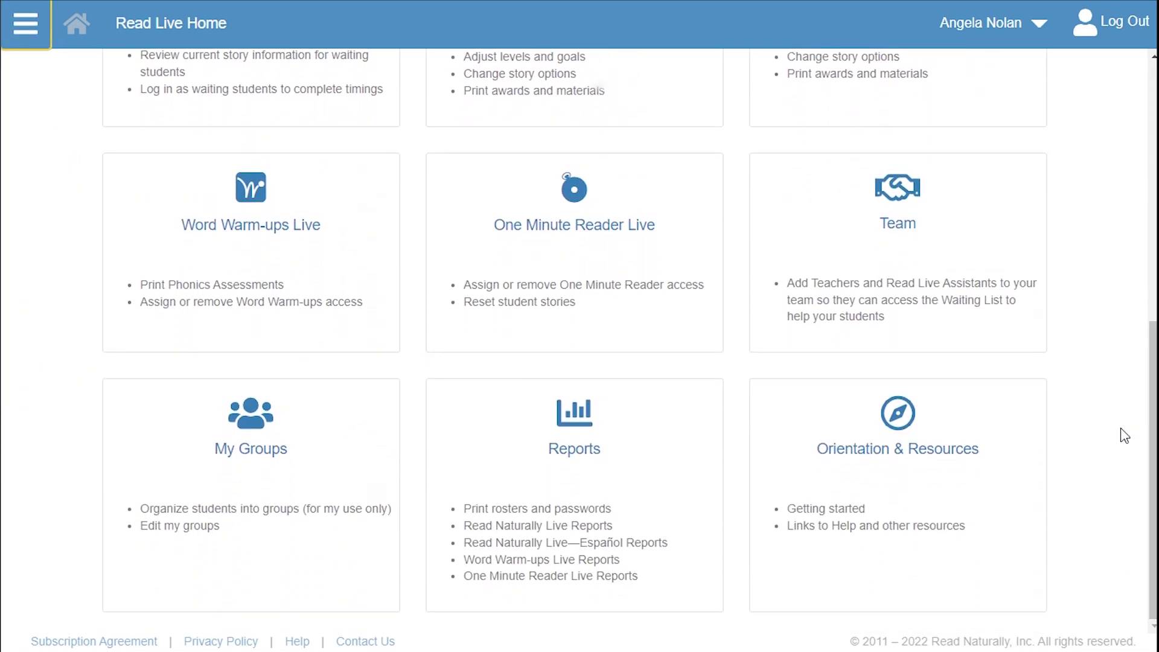
left_click(990, 490)
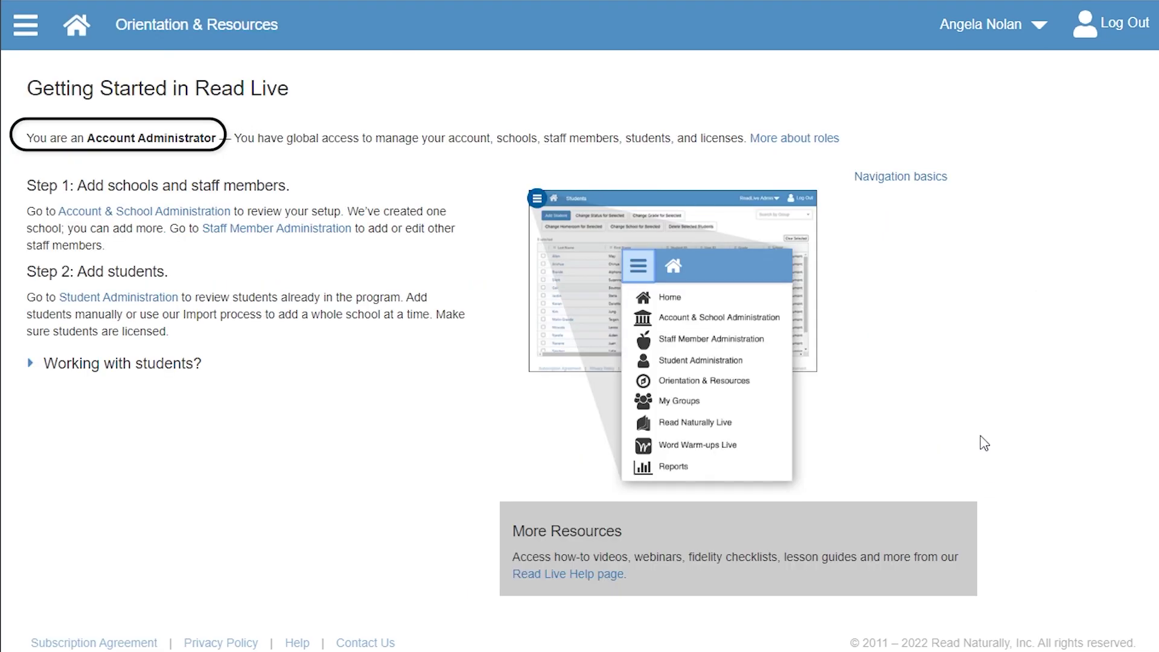
left_click(973, 22)
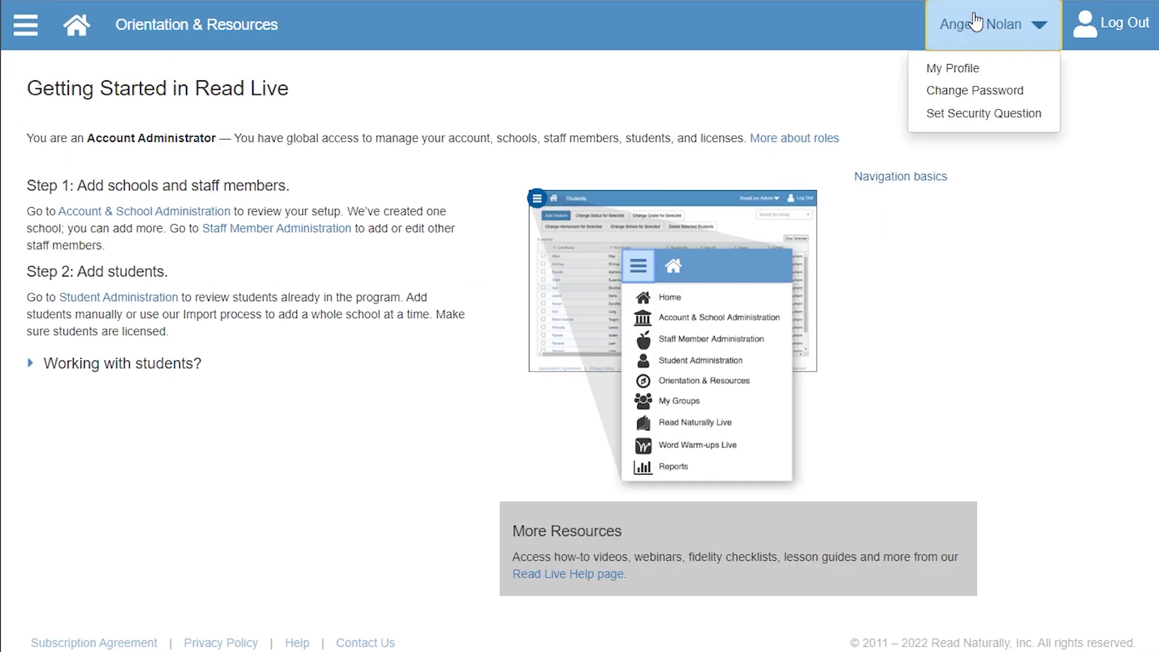
left_click(1001, 65)
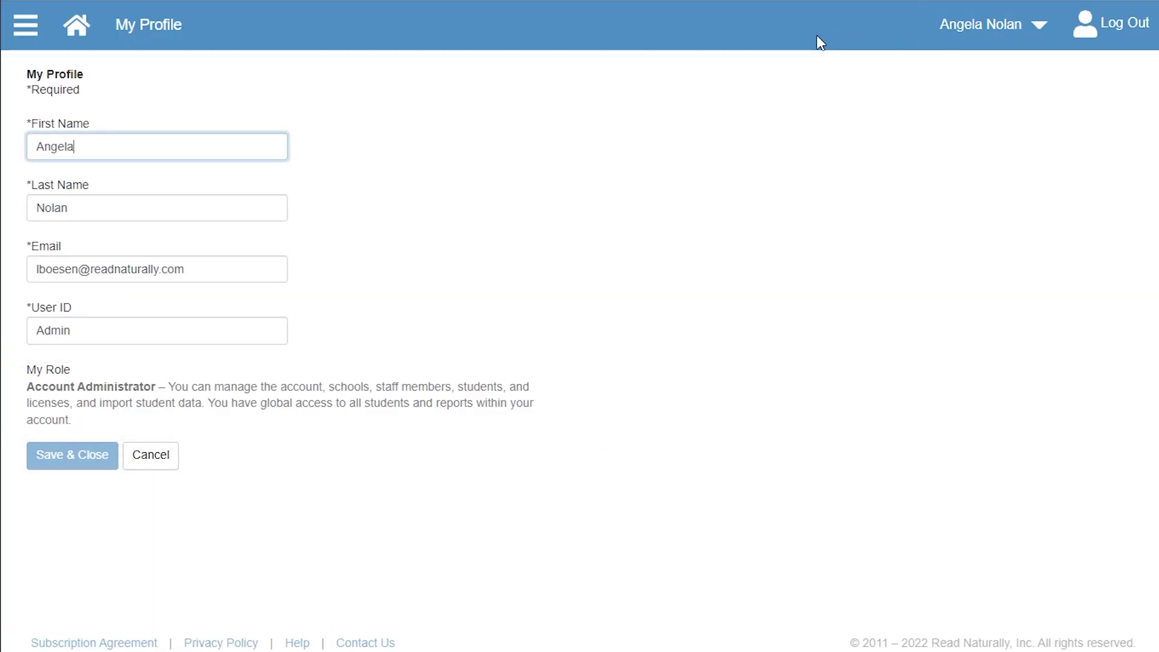
left_click(77, 27)
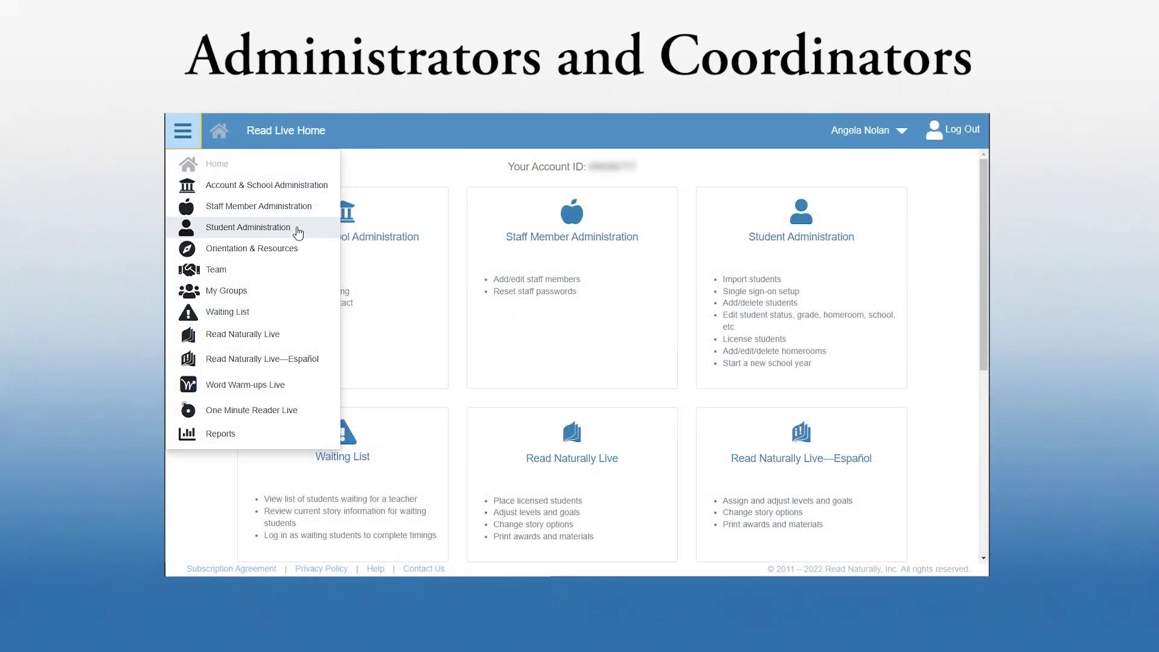
Open the unlicensed student's details from Student Administration's Student Setup list.
left_click(298, 230)
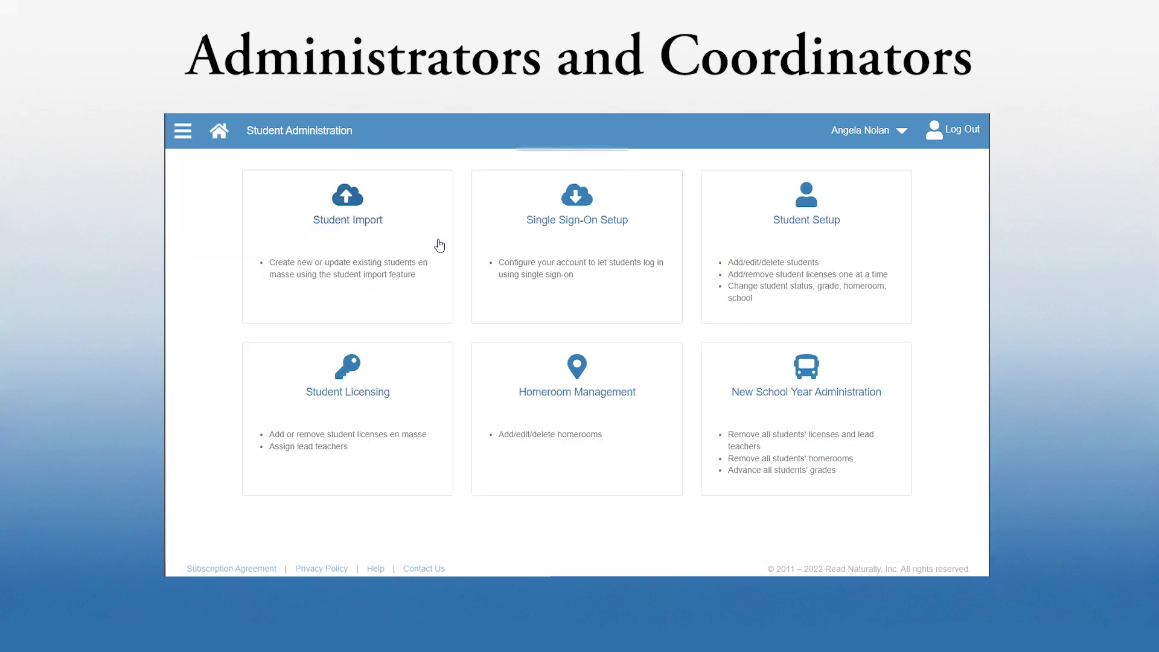
left_click(761, 254)
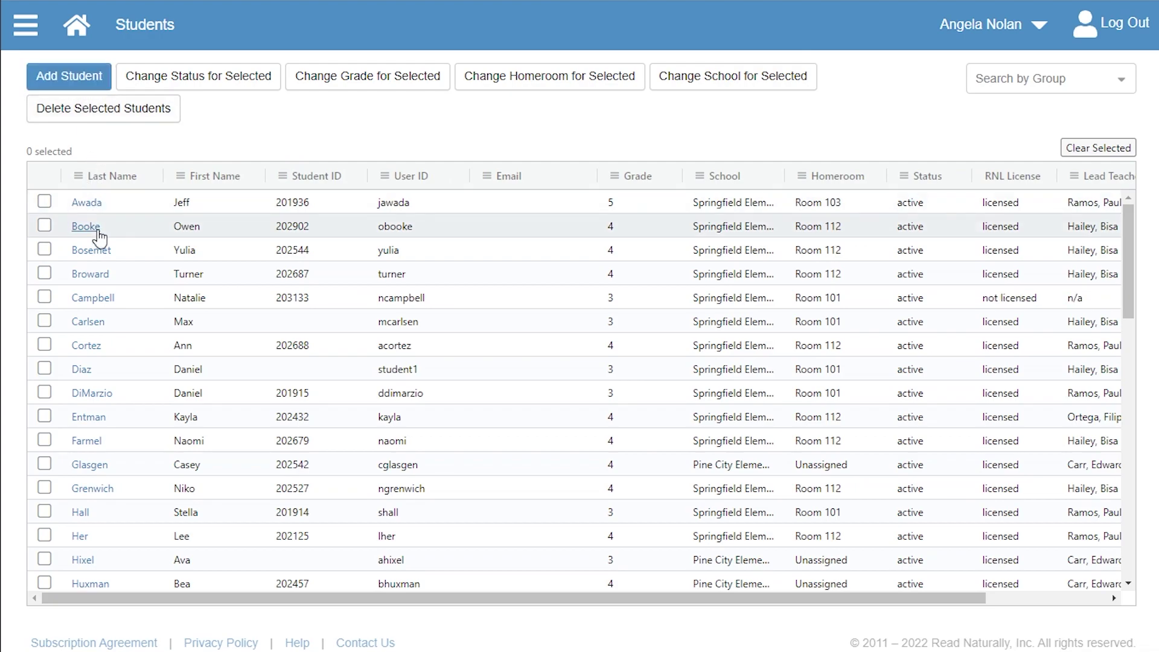
left_click(97, 299)
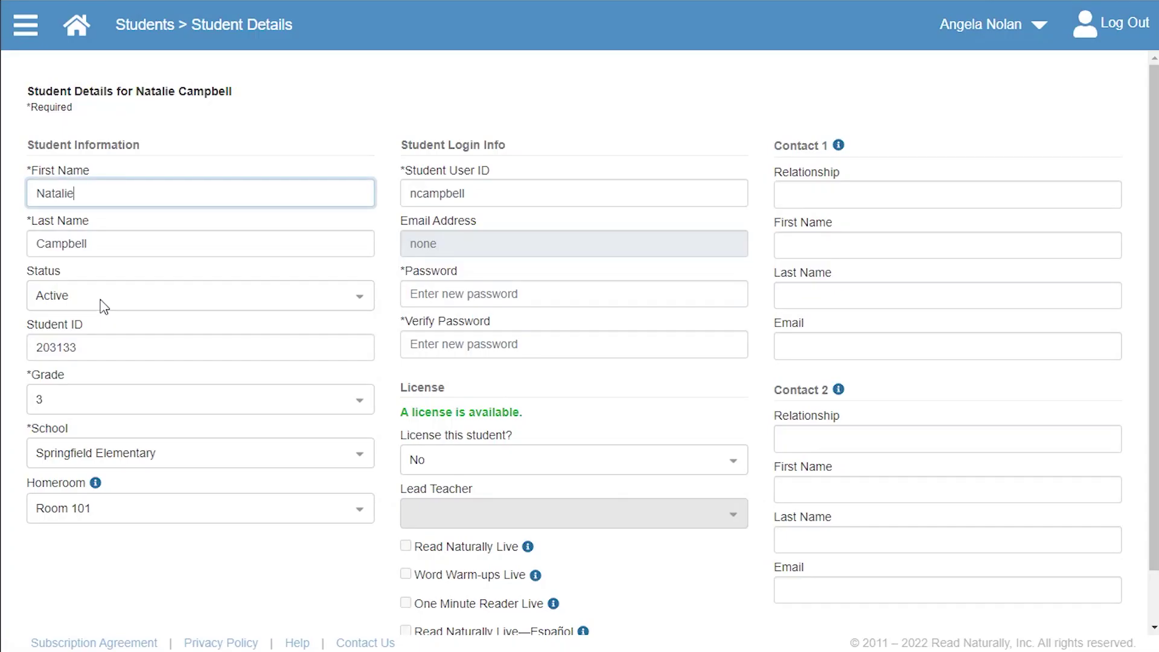
License the student, assign a lead teacher, and save the student's details.
left_click(460, 463)
left_click(440, 519)
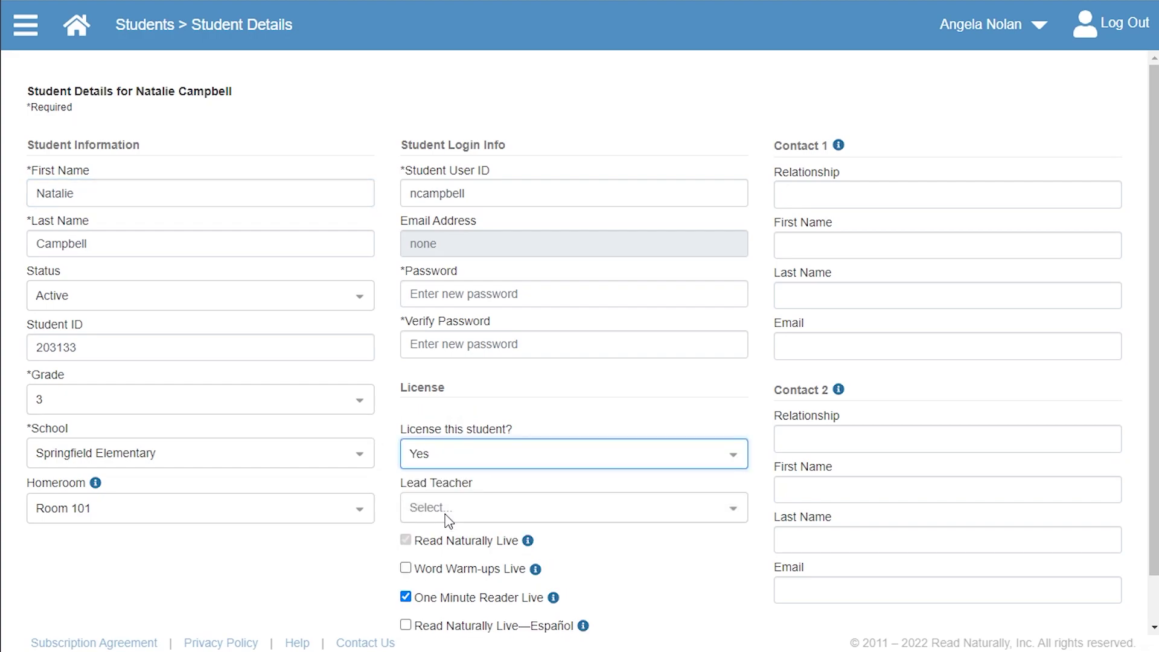
left_click(447, 521)
left_click(462, 546)
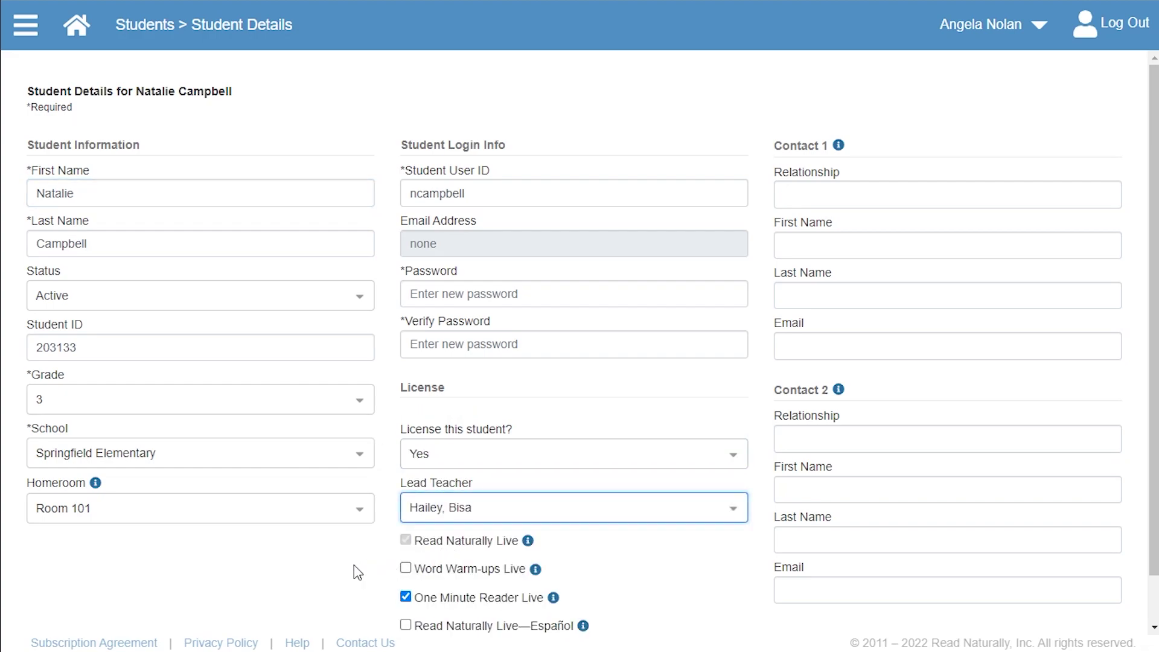
scroll(239, 589, "down", 1)
left_click(101, 611)
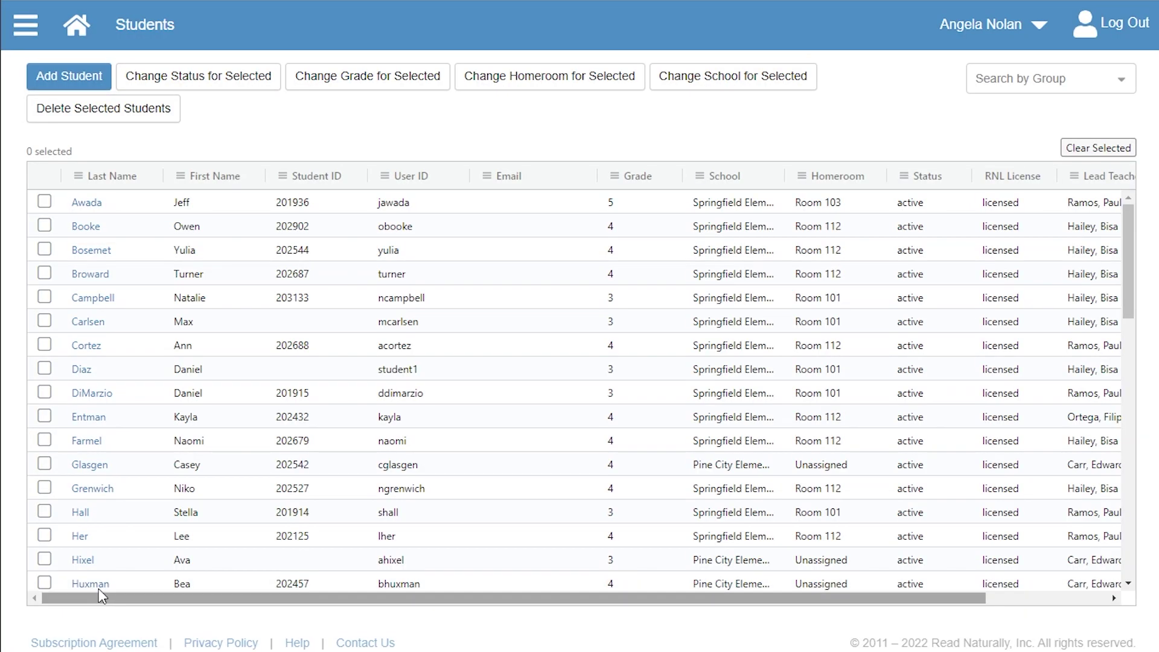
Open the Read Naturally Live student list and filter Homeroom to Room 101.
left_click(42, 42)
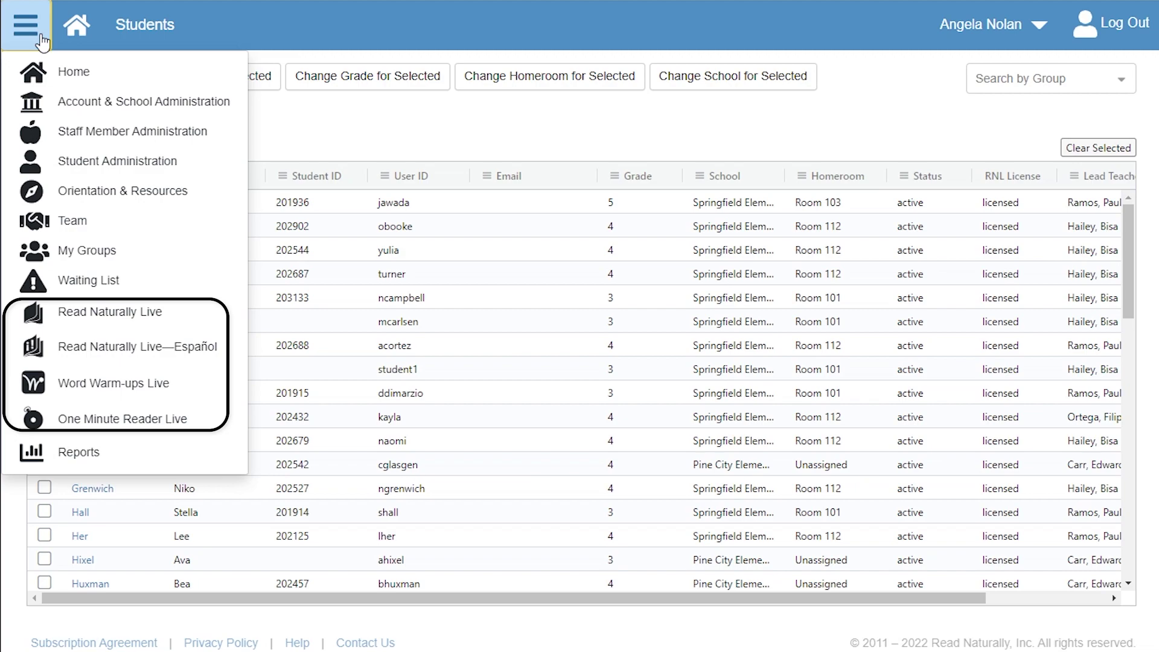
left_click(103, 318)
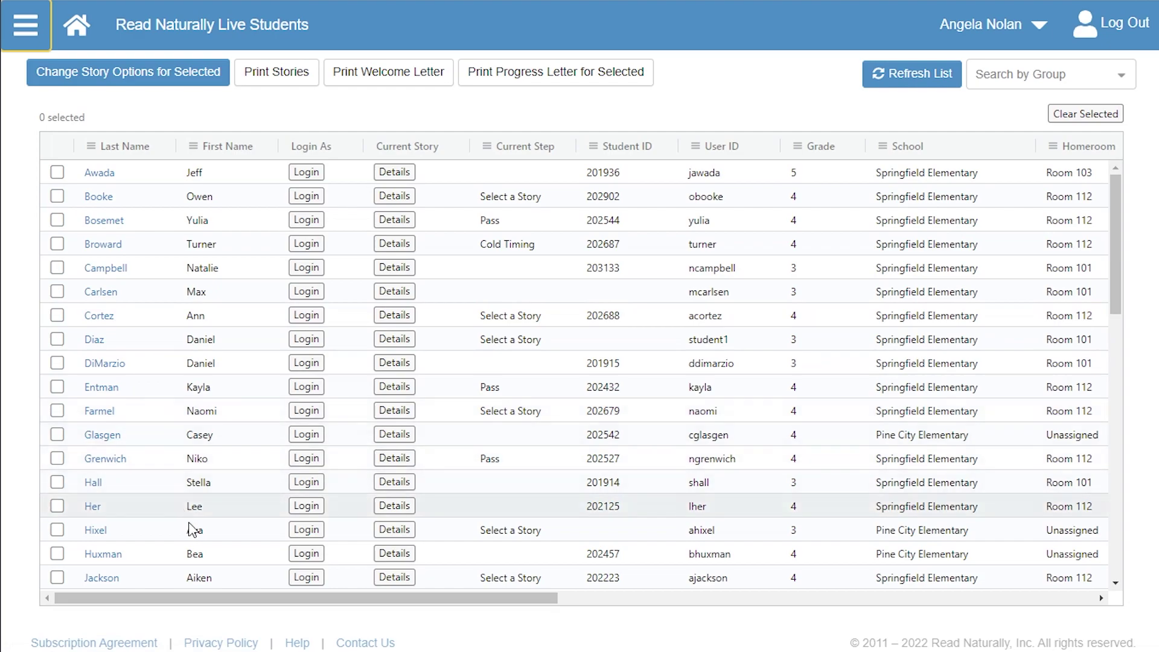
left_click_drag(213, 601, 492, 629)
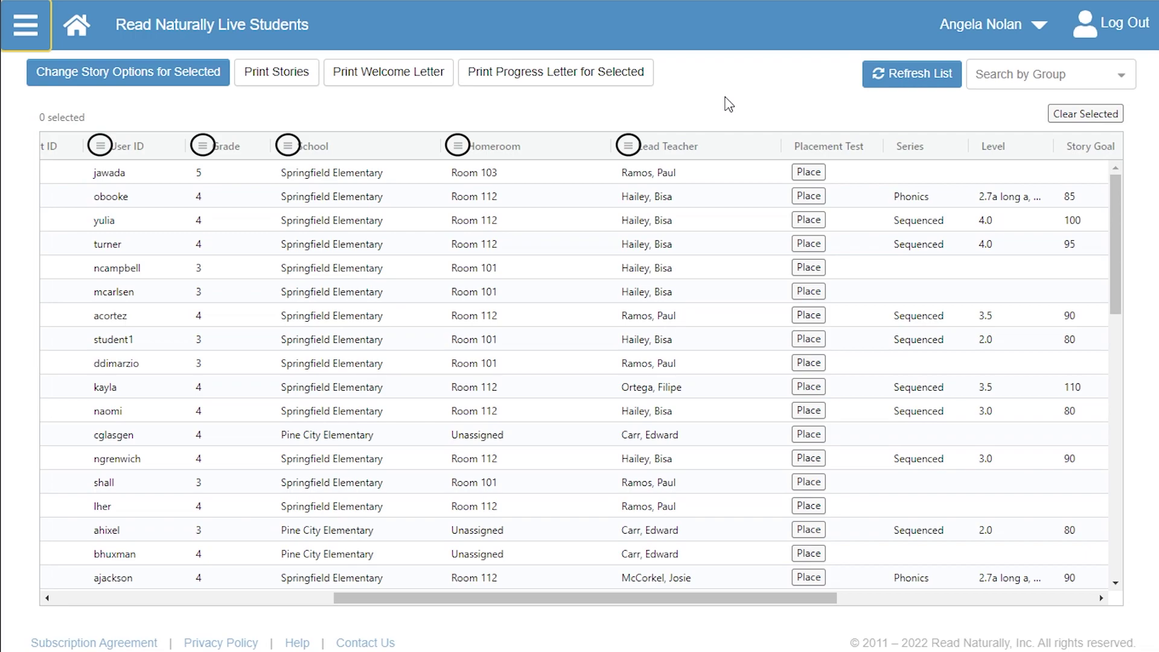
left_click(459, 150)
type("room 101")
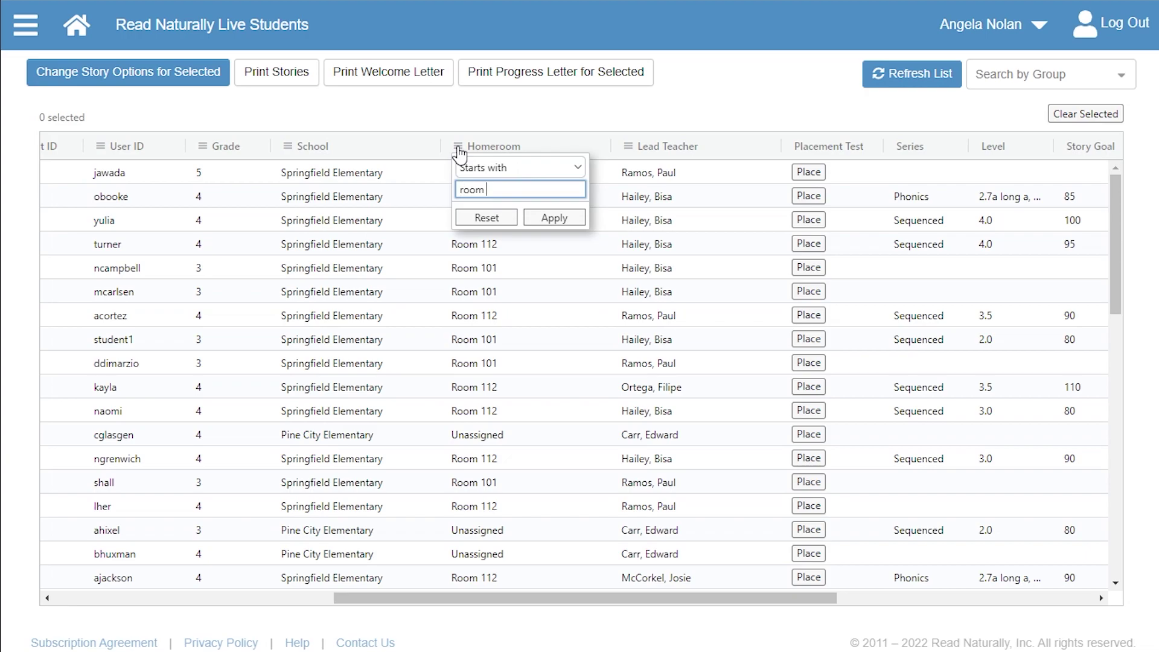
left_click(551, 218)
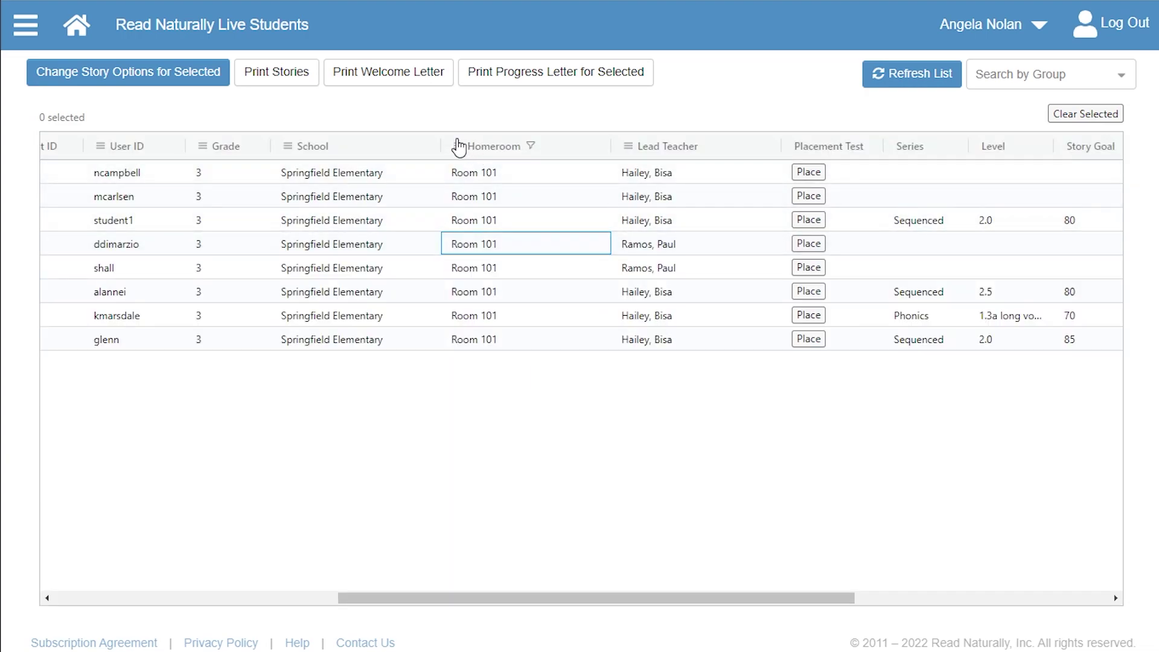
Reset the Homeroom filter so all students are listed again.
left_click(456, 153)
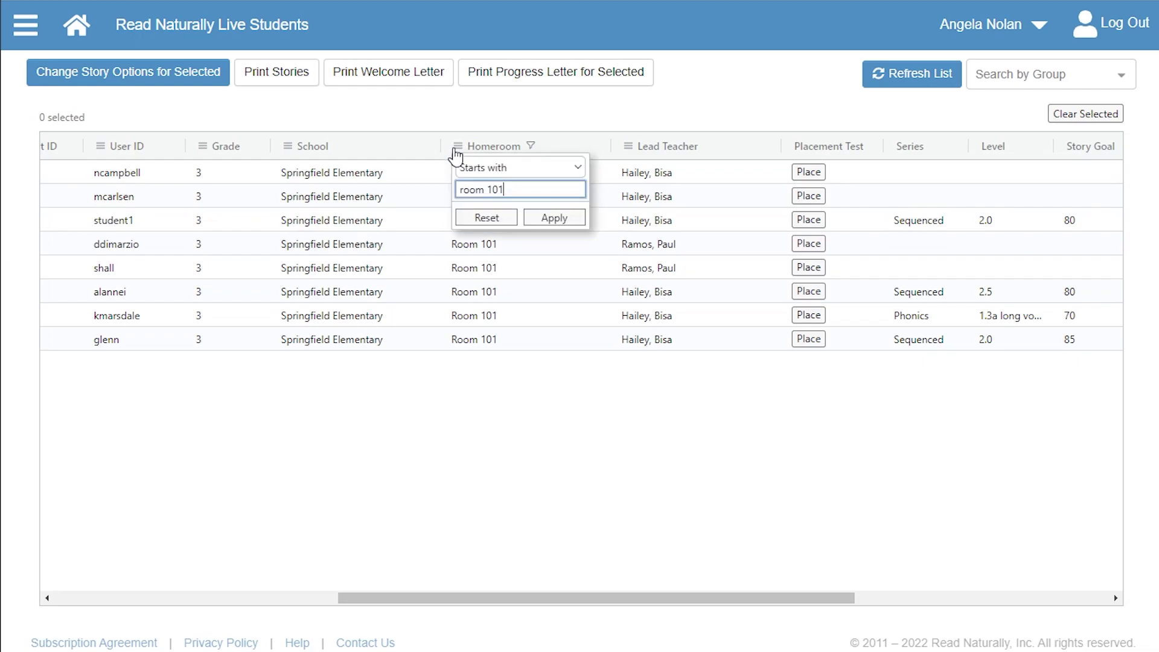
left_click(489, 218)
left_click(499, 241)
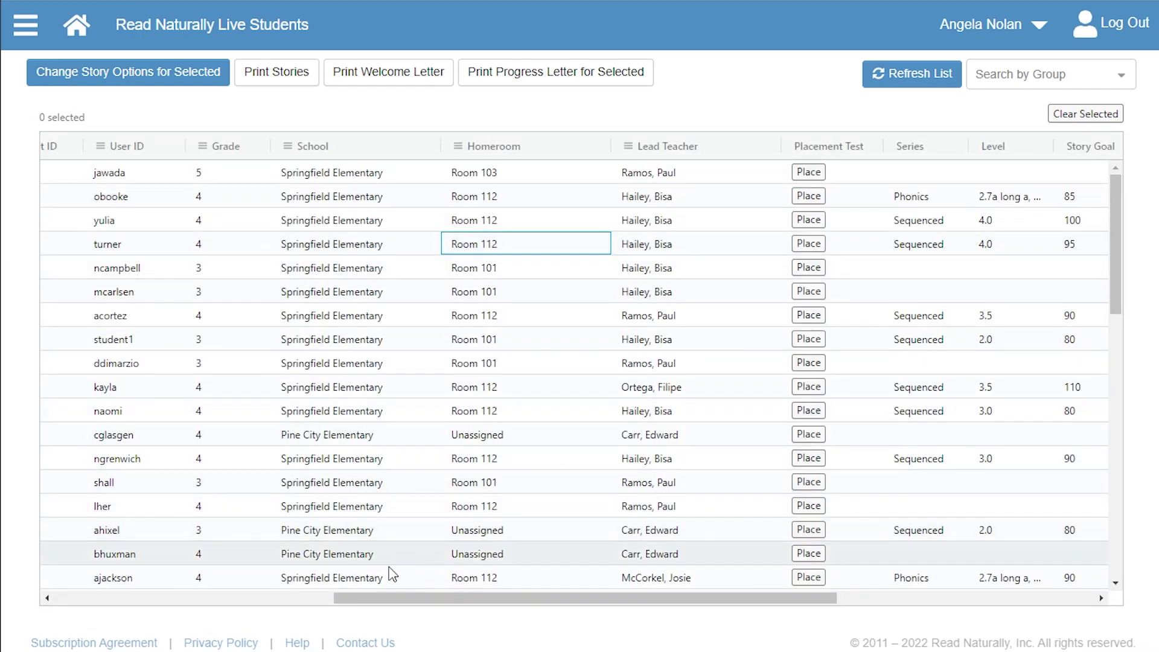
left_click_drag(387, 598, 80, 584)
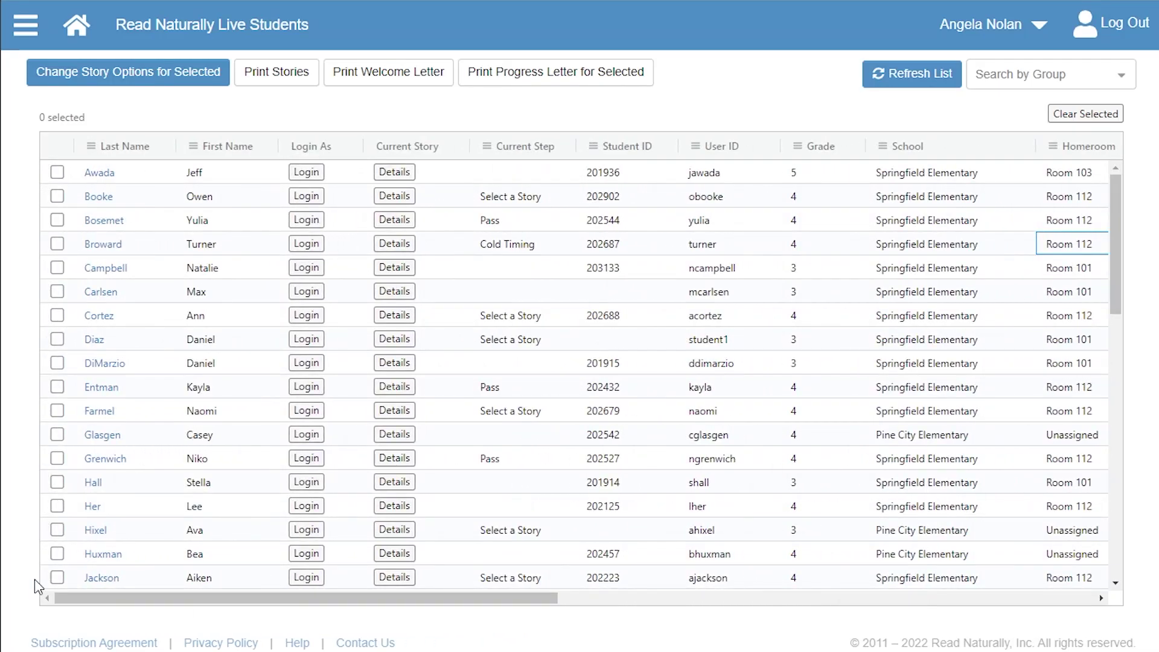
left_click(57, 220)
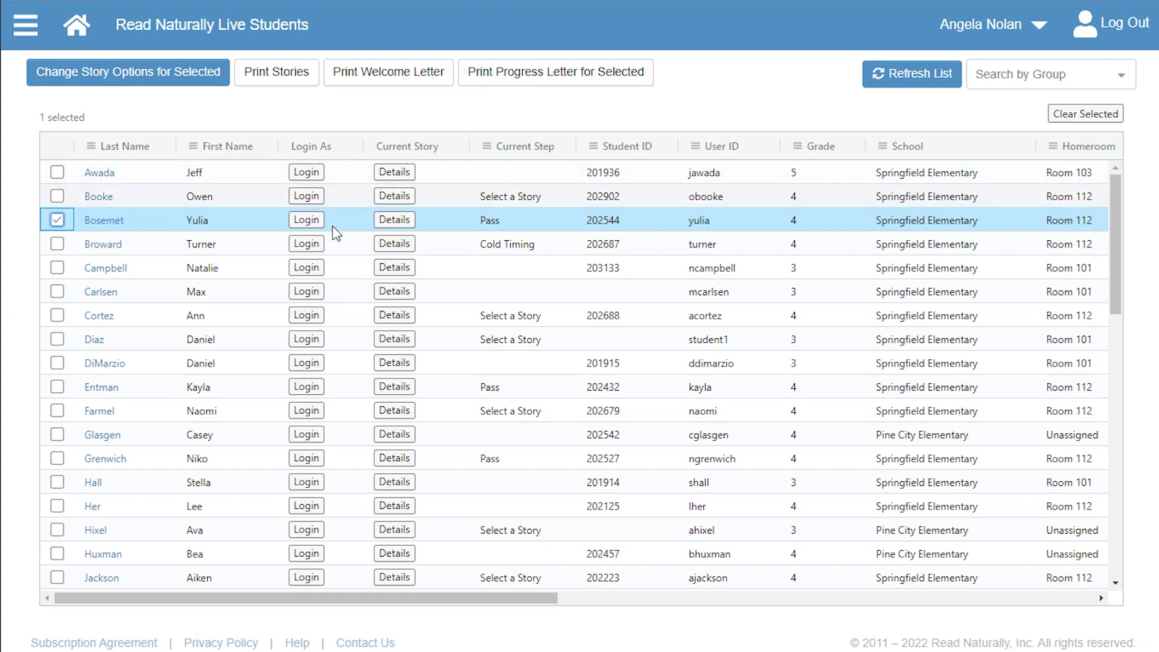
left_click(57, 387, "shift")
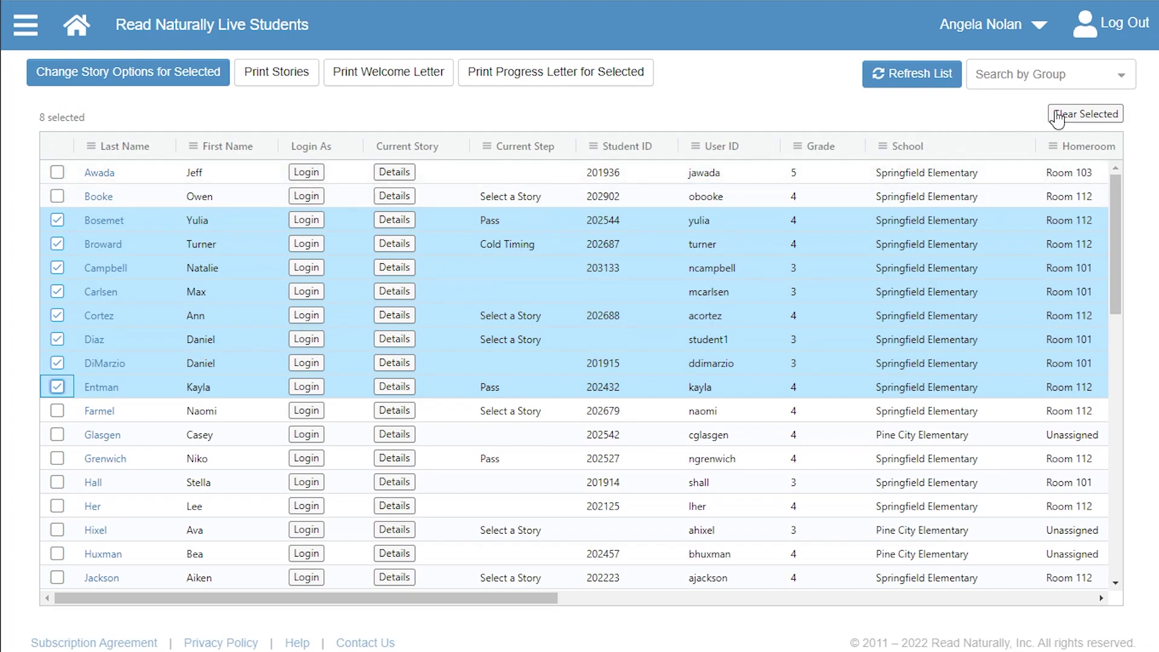
left_click(1084, 117)
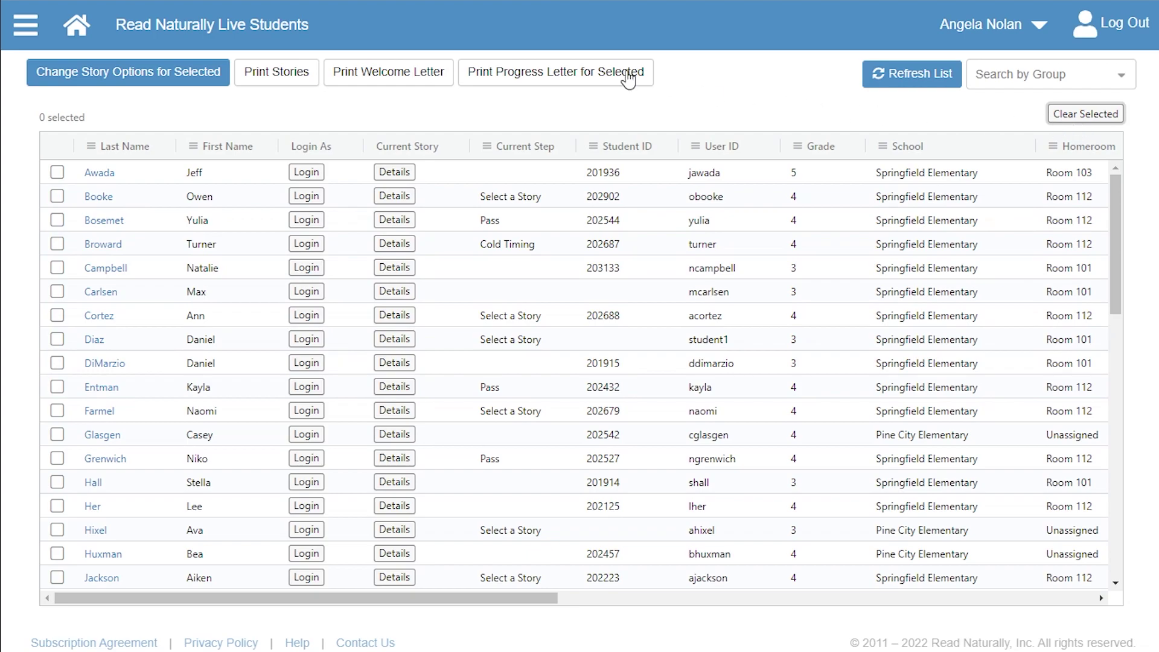
left_click(28, 34)
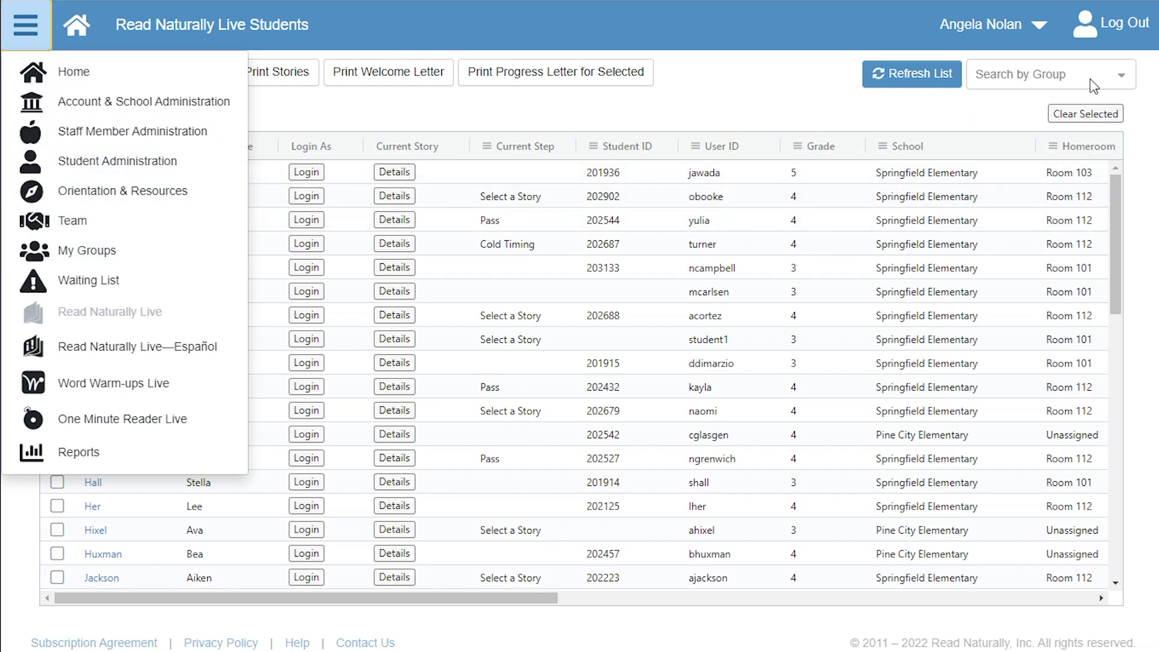
Filter the students to the Period 2 group, then clear the group filter.
left_click(1121, 83)
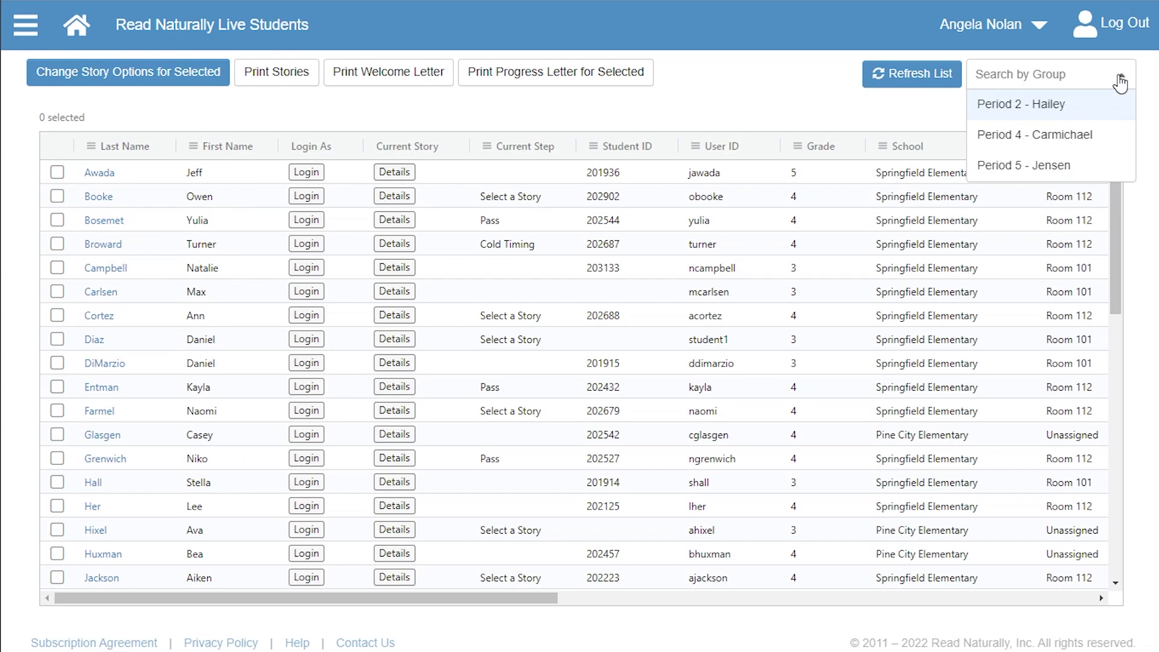
left_click(1093, 108)
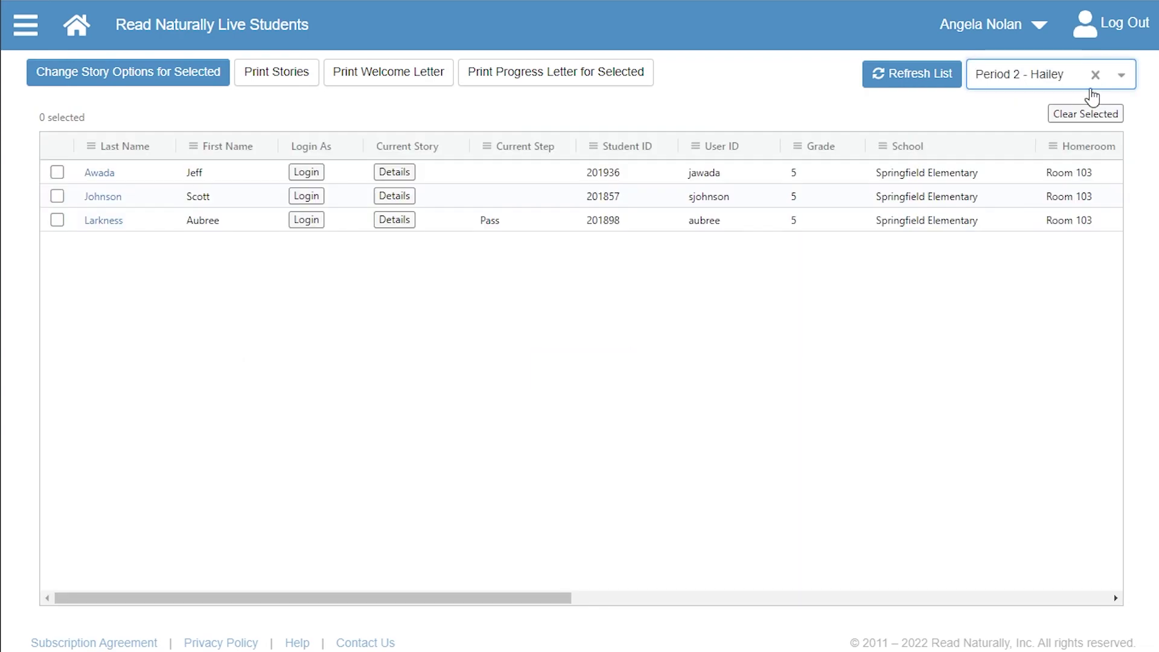
left_click(1094, 74)
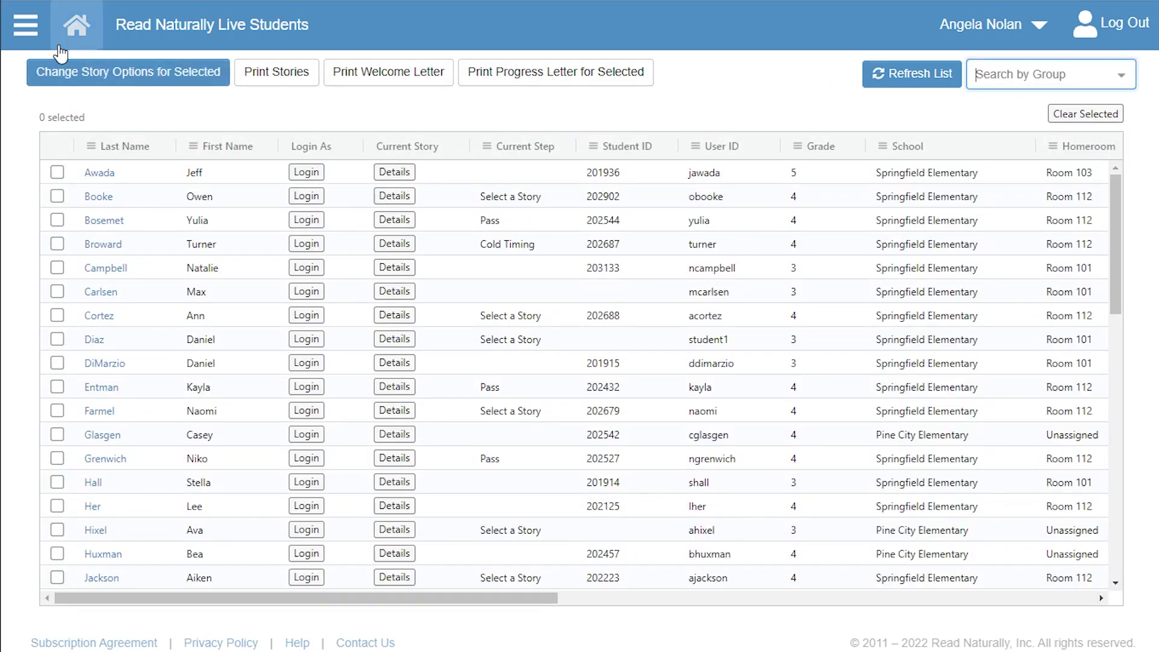
Go to Orientation & Resources and open the Contact Us page.
left_click(14, 44)
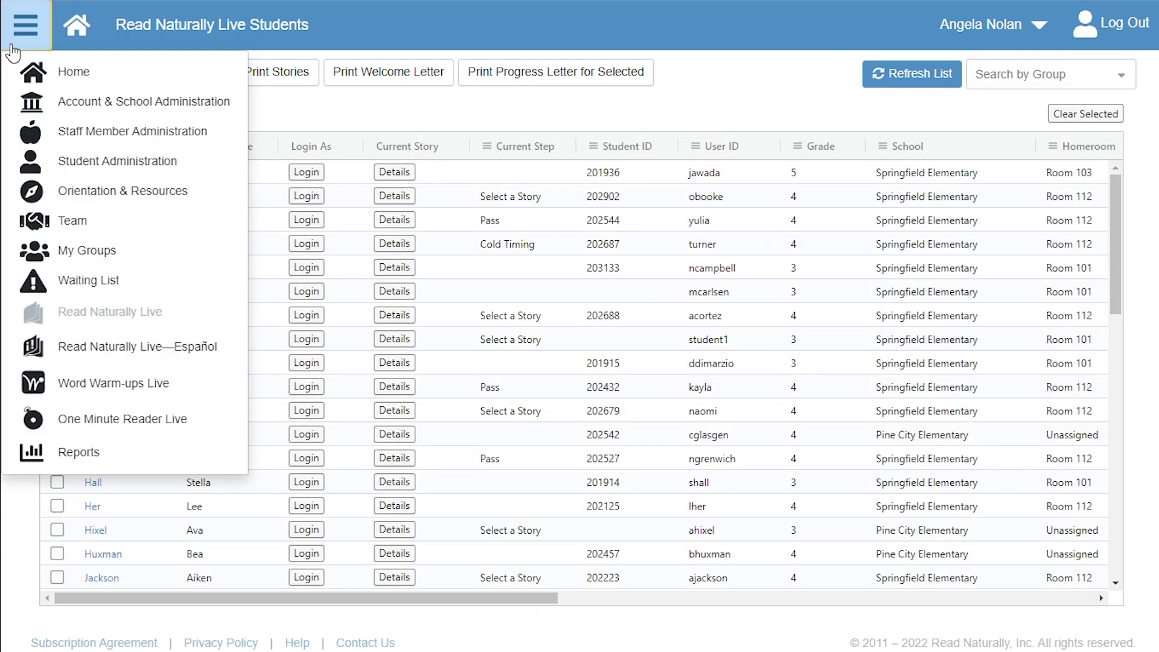
left_click(156, 202)
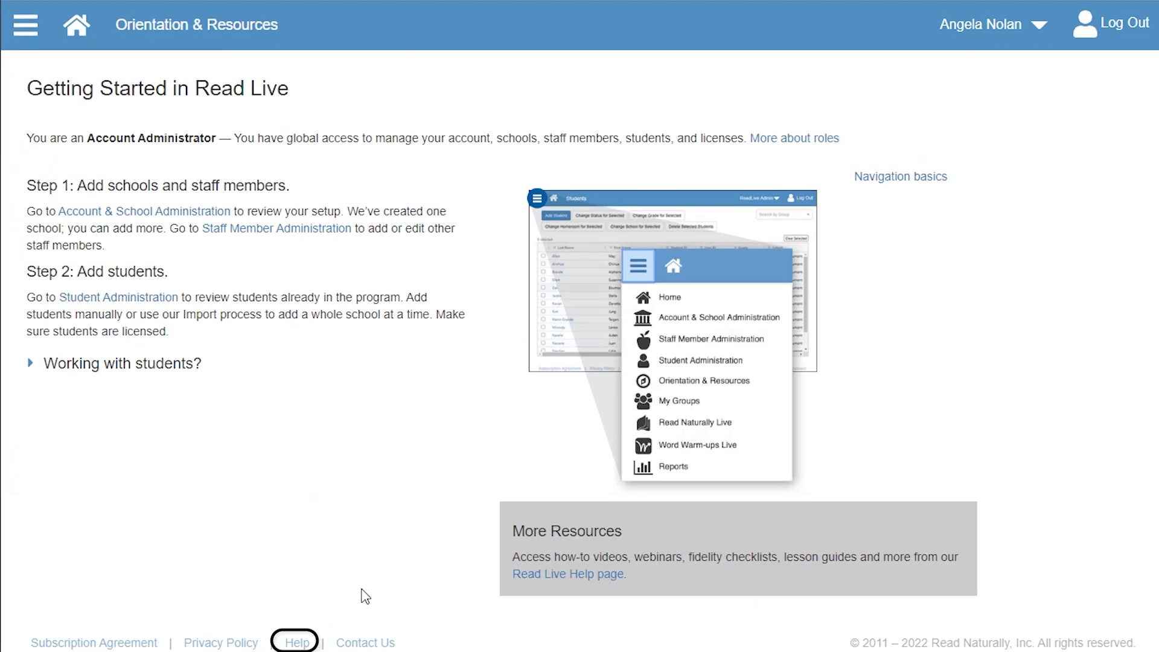
left_click(377, 642)
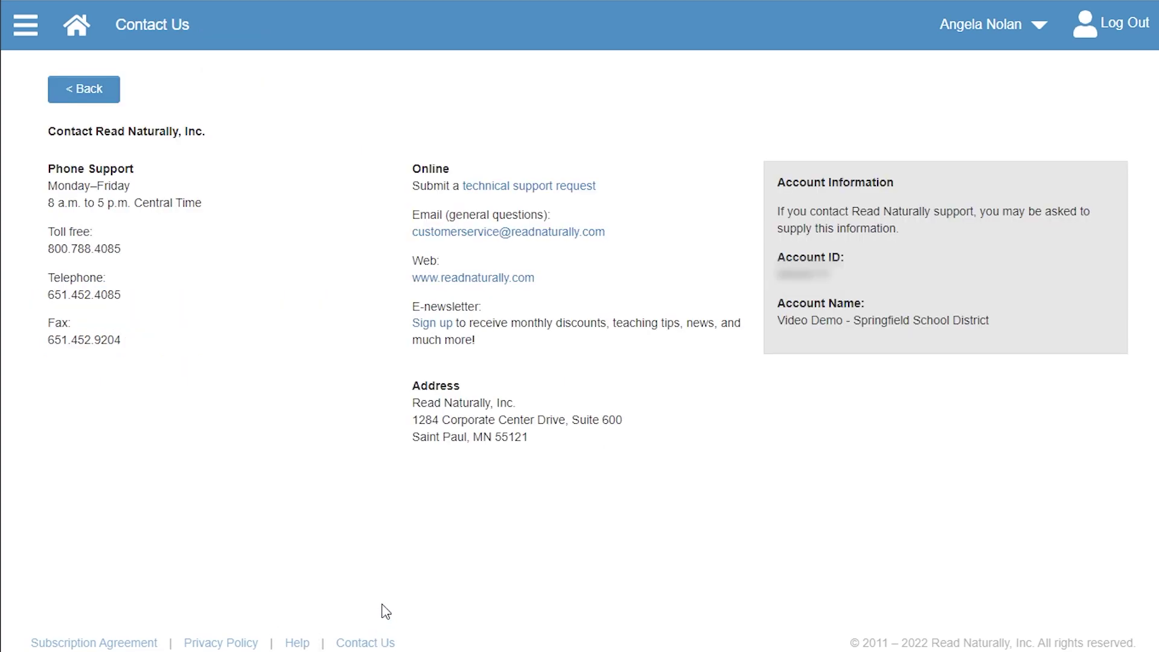